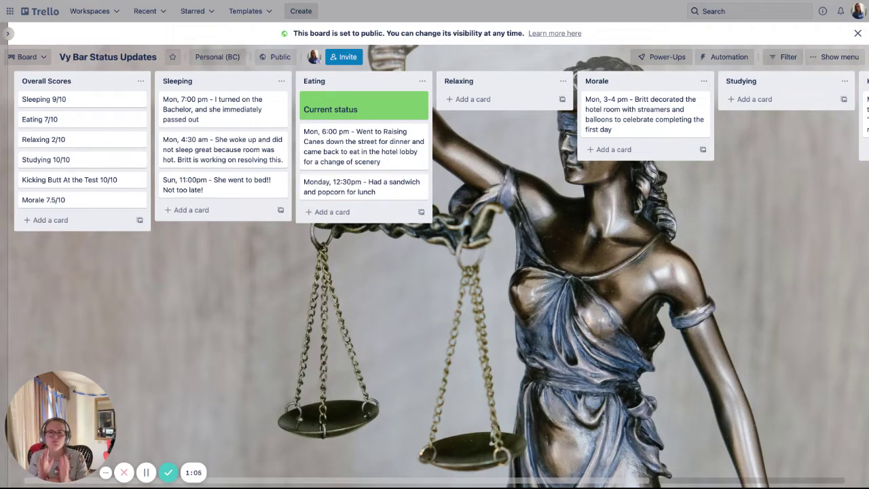
Scroll across the board, drag a card, and review the first Sleeping card's details
{"action": "scroll", "coordinate": [765, 436], "scroll_direction": "right", "scroll_amount": 5}
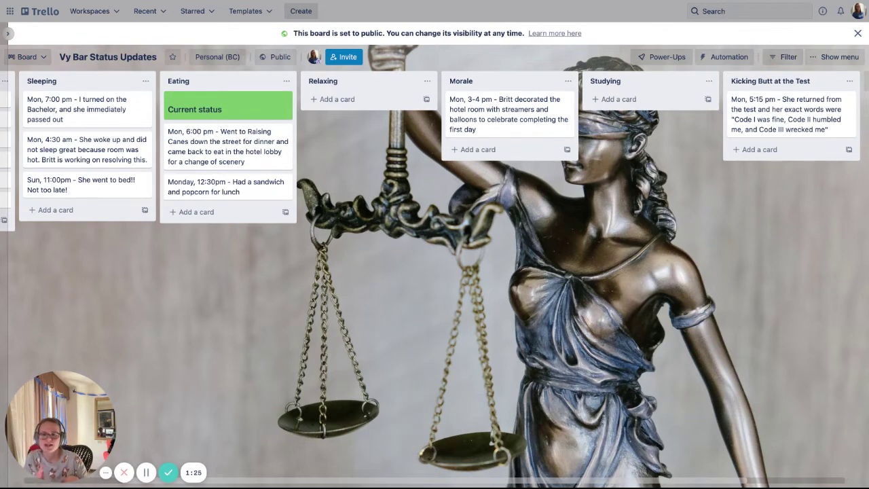
{"action": "scroll", "coordinate": [435, 149], "scroll_direction": "left", "scroll_amount": 4}
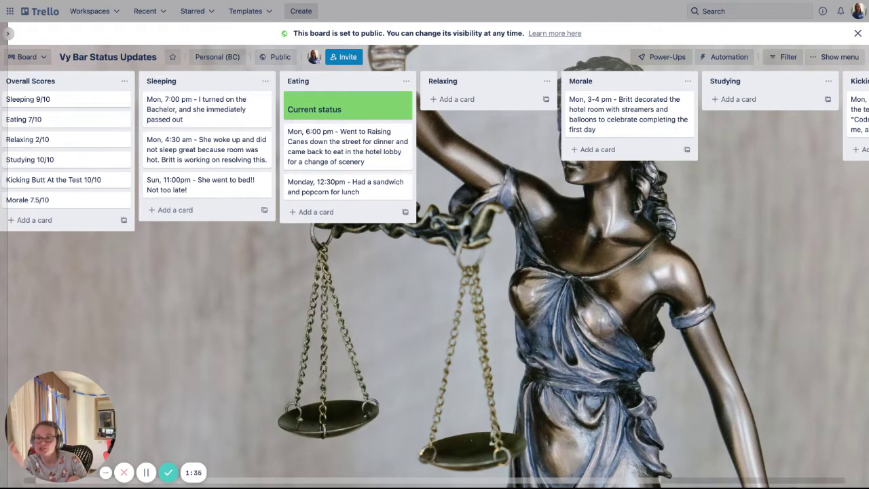
{"action": "scroll", "coordinate": [706, 67], "scroll_direction": "right", "scroll_amount": 3}
{"action": "scroll", "coordinate": [706, 66], "scroll_direction": "right", "scroll_amount": 2}
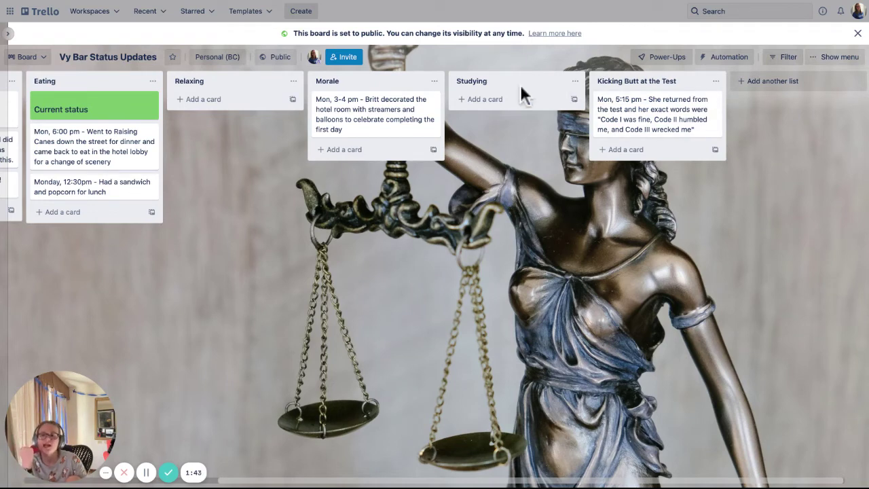
{"action": "left_click_drag", "start_coordinate": [132, 227], "coordinate": [316, 213]}
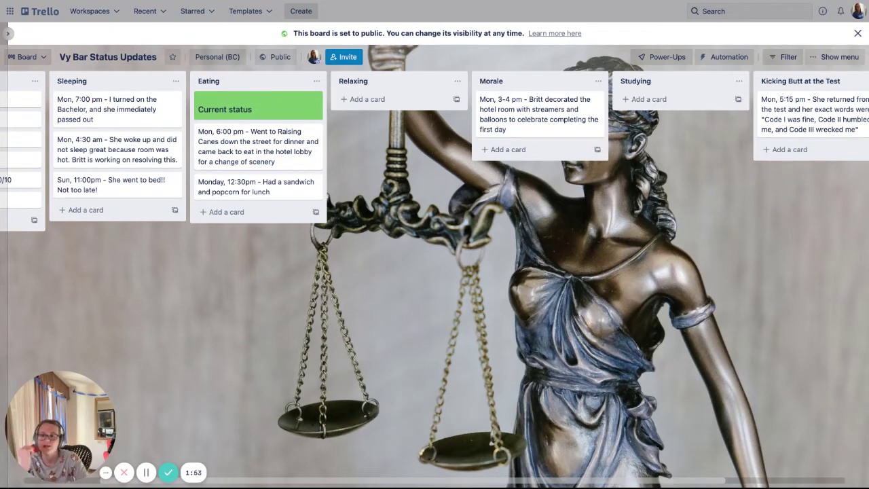
{"action": "left_click", "coordinate": [116, 108]}
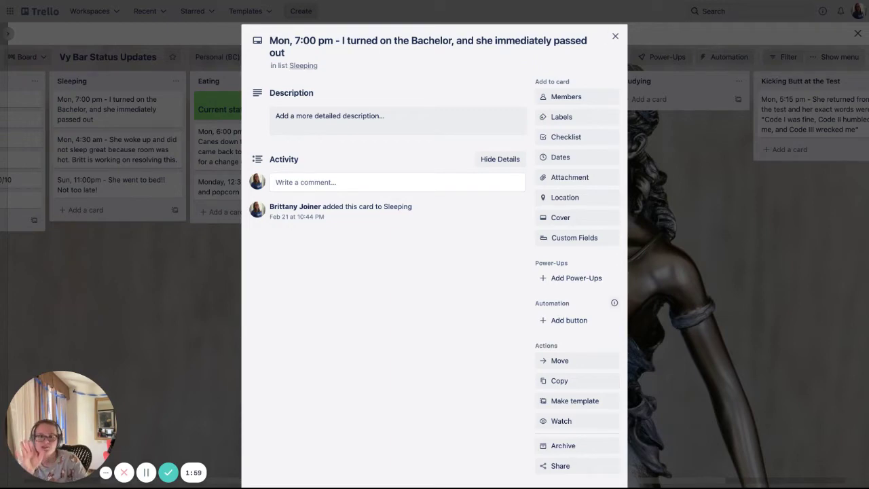
{"action": "left_click", "coordinate": [616, 36]}
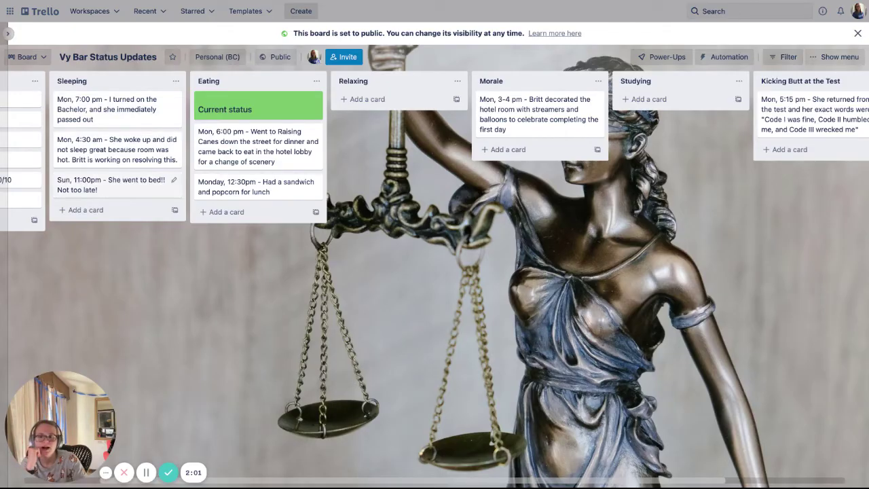
Check the Current status card's cover options, then drag it from Eating into Kicking Butt at the Test
{"action": "scroll", "coordinate": [435, 150], "scroll_direction": "right", "scroll_amount": 3}
{"action": "scroll", "coordinate": [435, 149], "scroll_direction": "left", "scroll_amount": 4}
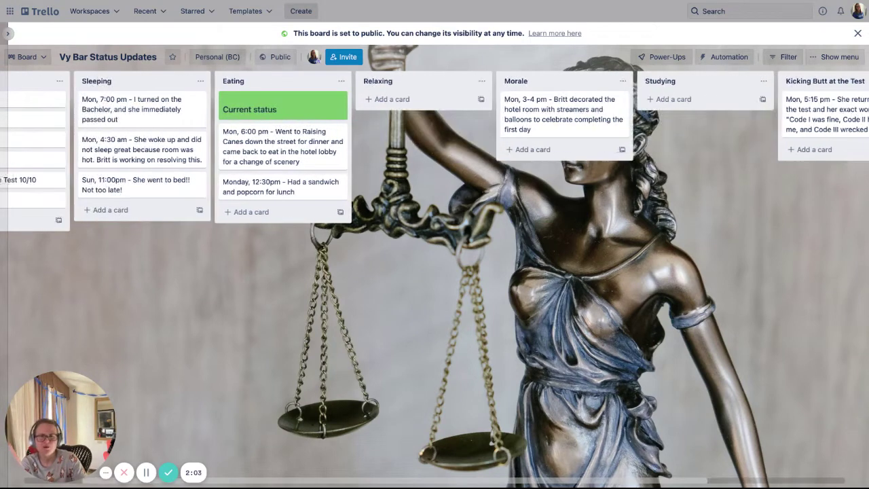
{"action": "scroll", "coordinate": [435, 150], "scroll_direction": "left", "scroll_amount": 2}
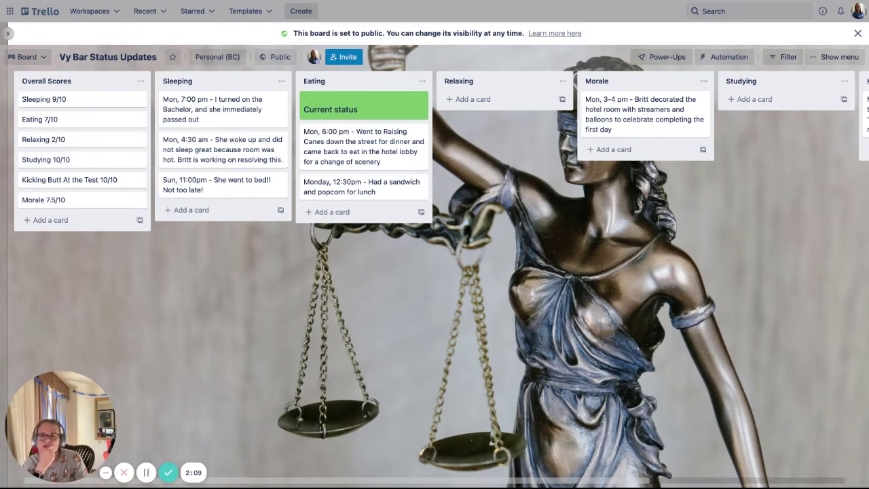
{"action": "scroll", "coordinate": [183, 109], "scroll_direction": "right", "scroll_amount": 3}
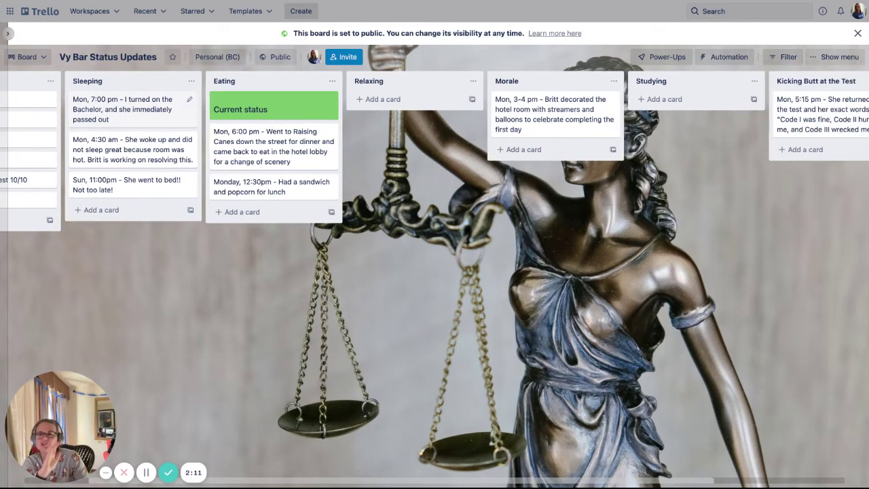
{"action": "scroll", "coordinate": [190, 109], "scroll_direction": "left", "scroll_amount": 1}
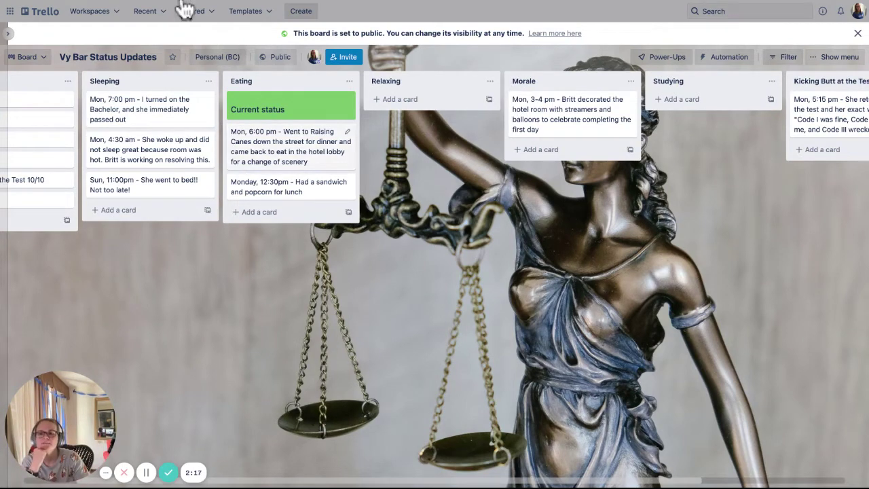
{"action": "left_click", "coordinate": [285, 109]}
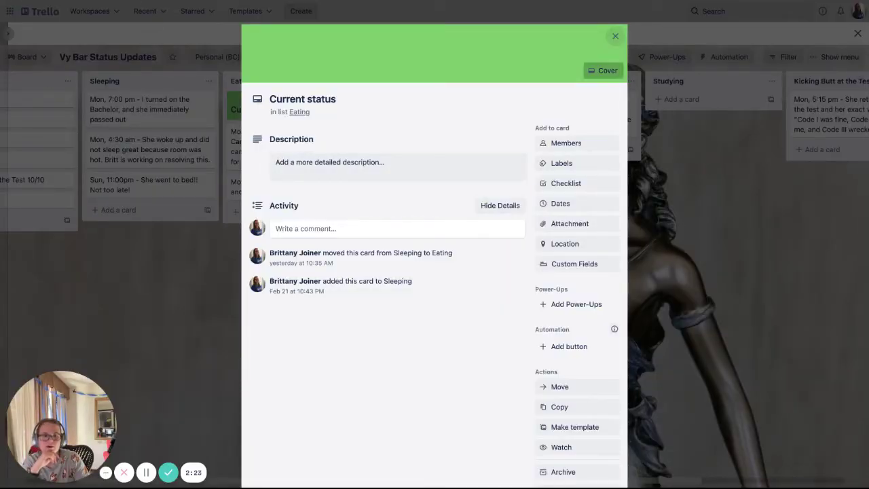
{"action": "left_click", "coordinate": [603, 71]}
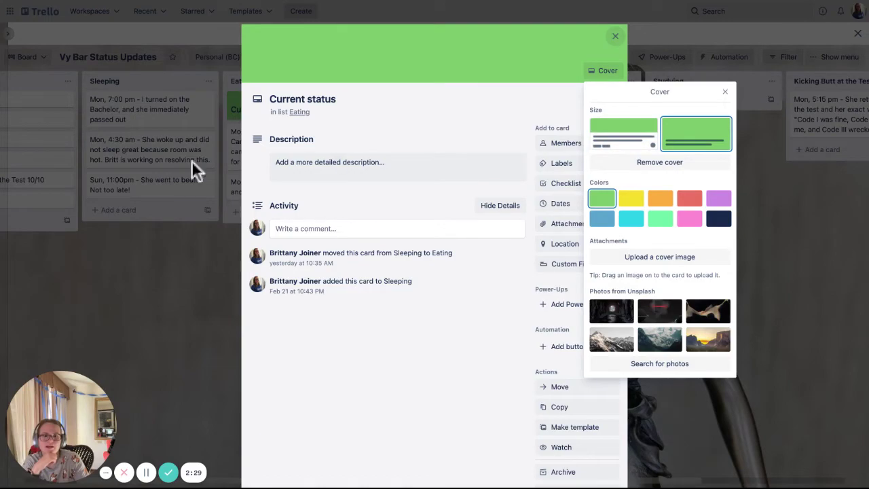
{"action": "key", "text": "Escape"}
{"action": "key", "text": "Escape"}
{"action": "left_click_drag", "start_coordinate": [292, 102], "coordinate": [706, 108]}
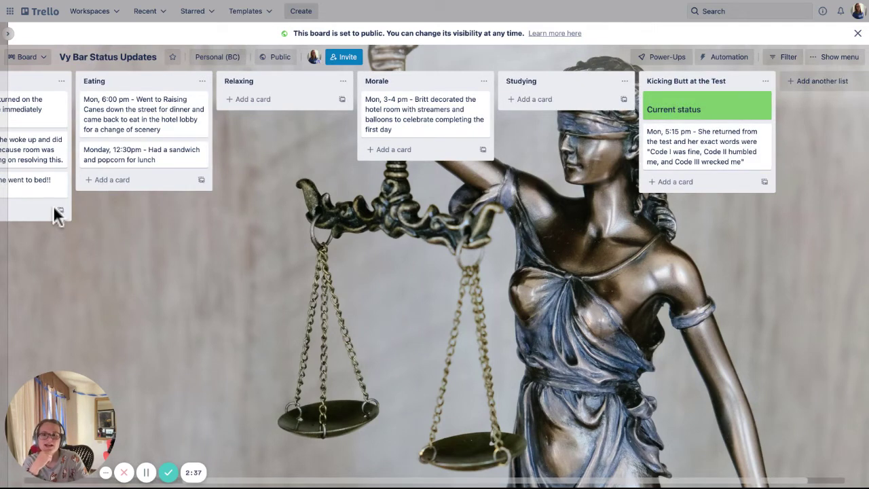
Add a card 'Wed, 12:30 she is feeling confident! breaking for lunch and studying' to Kicking Butt at the Test
{"action": "scroll", "coordinate": [82, 210], "scroll_direction": "left", "scroll_amount": 2}
{"action": "scroll", "coordinate": [272, 224], "scroll_direction": "left", "scroll_amount": 3}
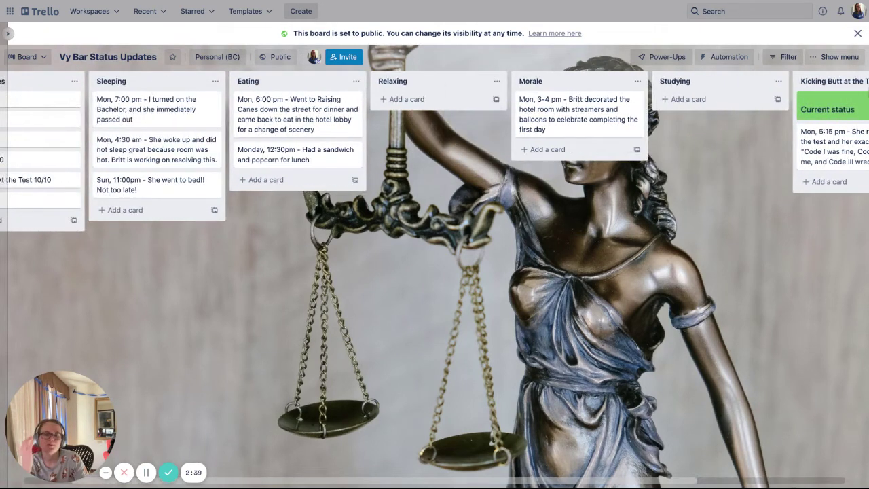
{"action": "scroll", "coordinate": [867, 83], "scroll_direction": "right", "scroll_amount": 2}
{"action": "scroll", "coordinate": [745, 91], "scroll_direction": "left", "scroll_amount": 2}
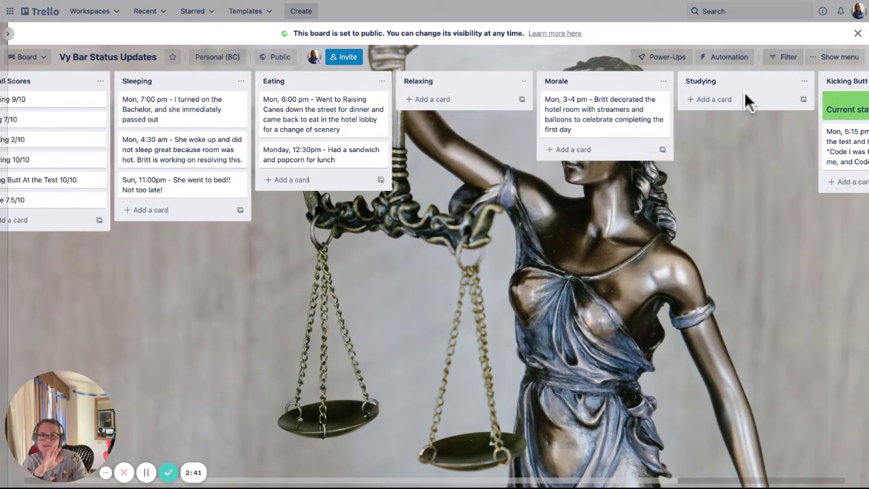
{"action": "scroll", "coordinate": [836, 27], "scroll_direction": "right", "scroll_amount": 4}
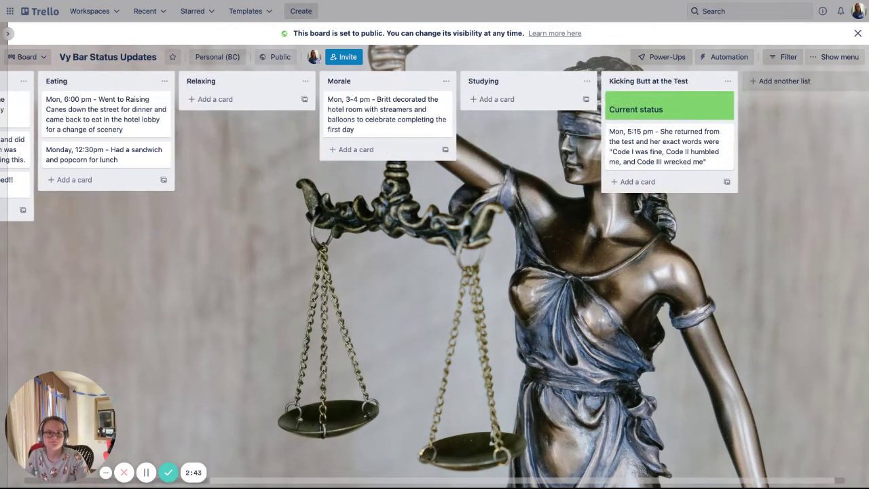
{"action": "left_click", "coordinate": [638, 182]}
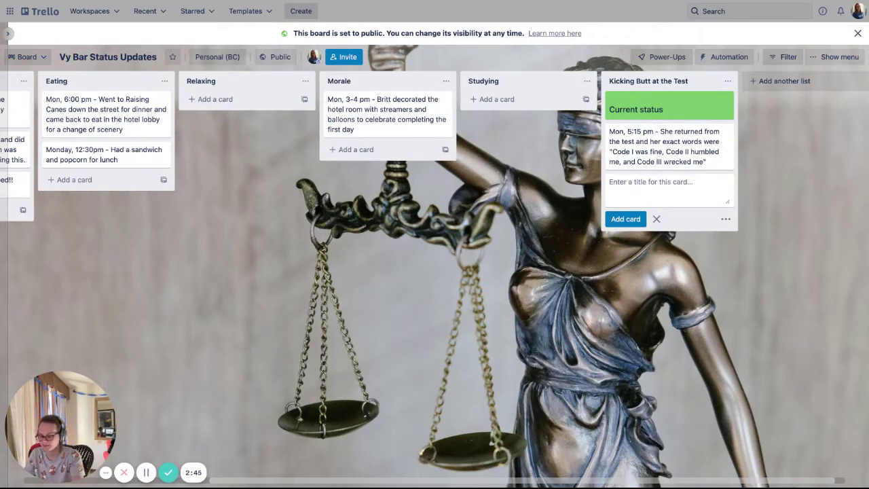
{"action": "type", "text": "Wed, 12:30 she is feeling confident!"}
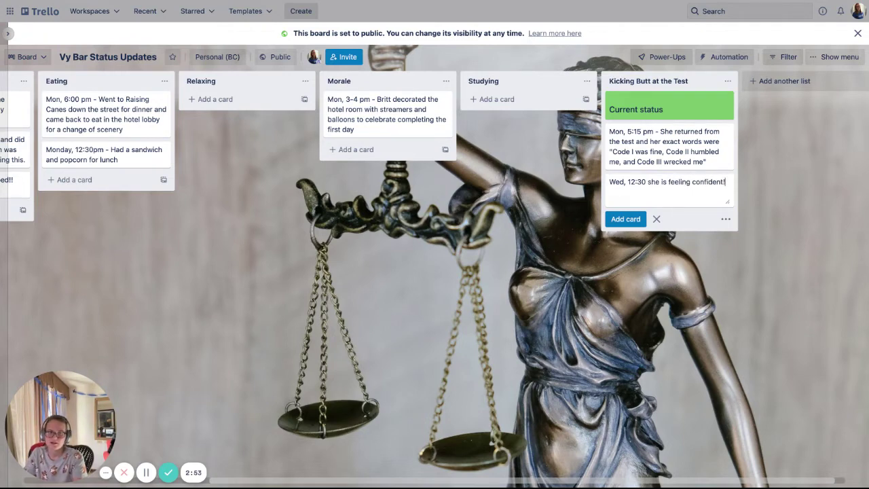
{"action": "type", "text": " breaking for lunch and studying"}
{"action": "key", "text": "Return"}
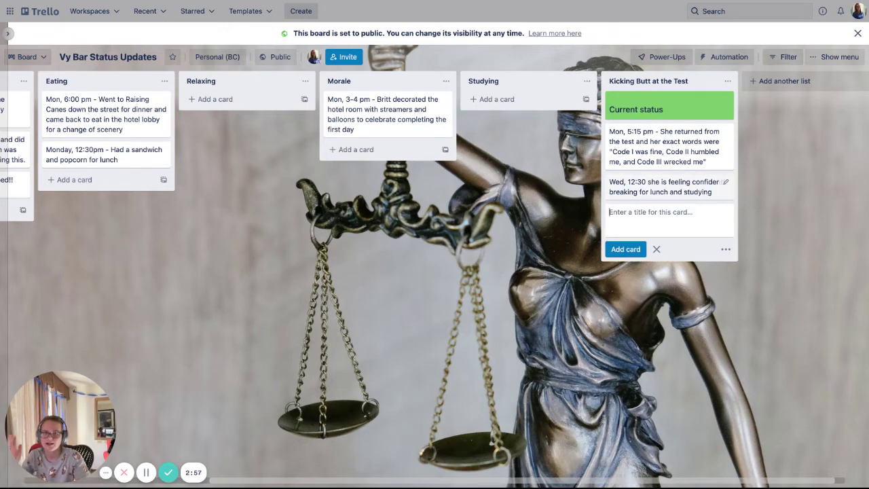
Move the new Wed, 12:30 card above the Mon, 5:15 pm card
{"action": "key", "text": "Escape"}
{"action": "left_click_drag", "start_coordinate": [665, 186], "coordinate": [665, 136]}
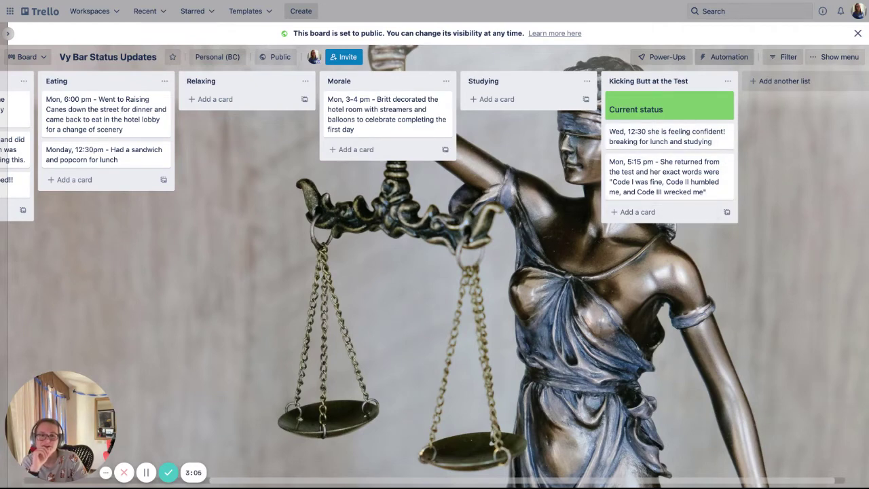
{"action": "left_click", "coordinate": [724, 57]}
{"action": "left_click", "coordinate": [844, 80]}
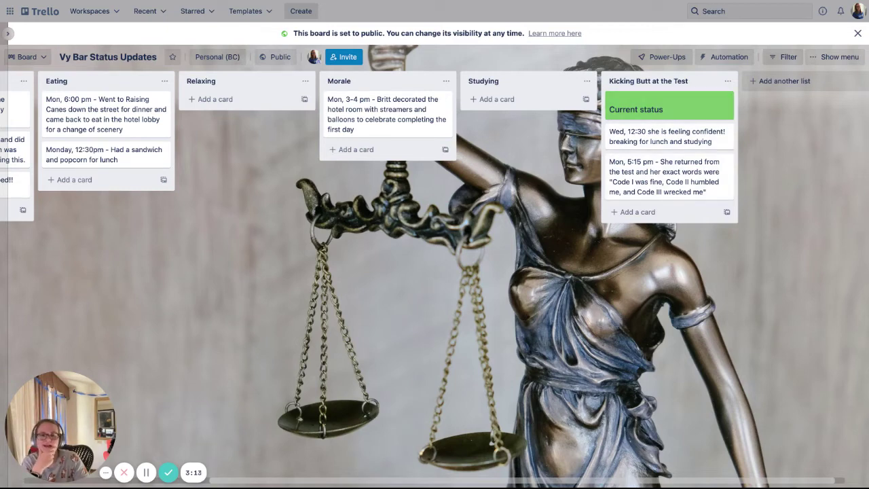
{"action": "scroll", "coordinate": [651, 7], "scroll_direction": "left", "scroll_amount": 3}
{"action": "scroll", "coordinate": [656, 6], "scroll_direction": "right", "scroll_amount": 3}
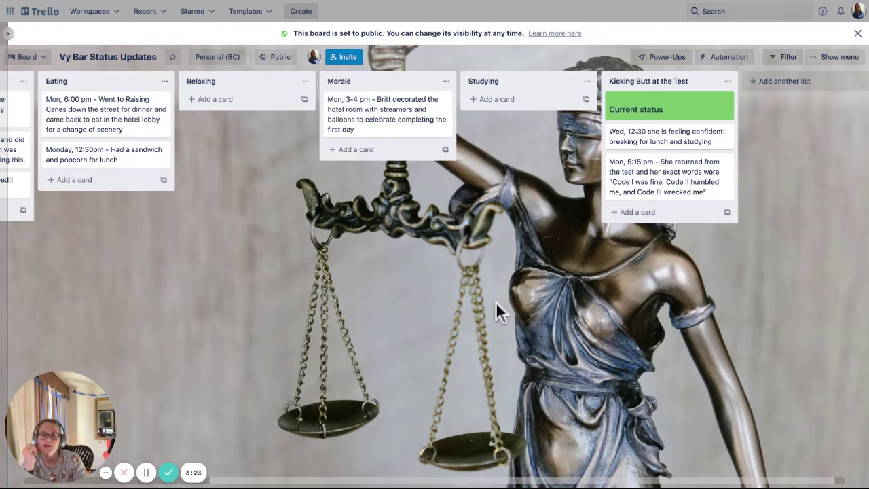
{"action": "scroll", "coordinate": [513, 145], "scroll_direction": "left", "scroll_amount": 4}
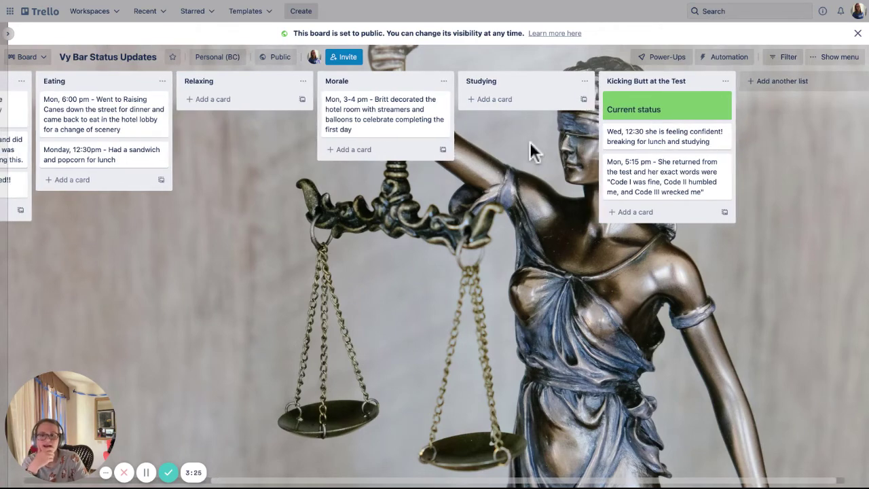
{"action": "scroll", "coordinate": [530, 136], "scroll_direction": "left", "scroll_amount": 3}
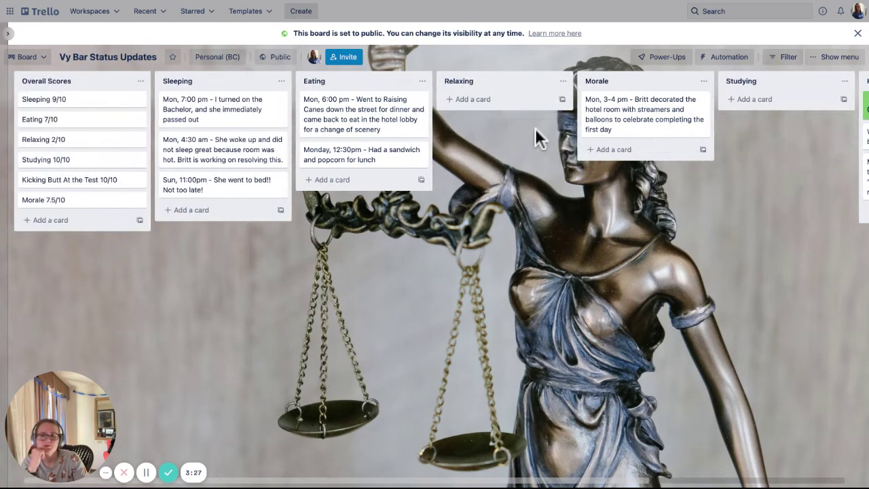